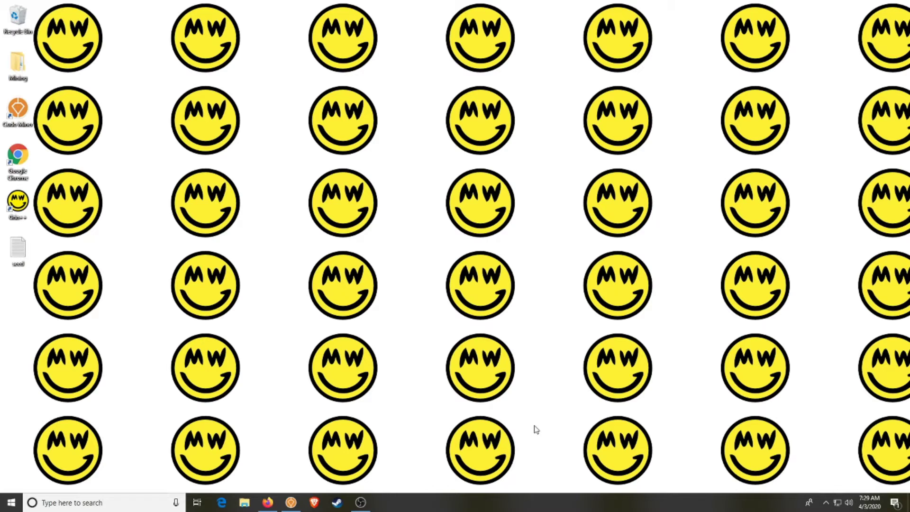
Open the NVIDIA algorithm settings from the Cudo Miner dashboard and scroll down to the Grin miner rows
left_click(291, 502)
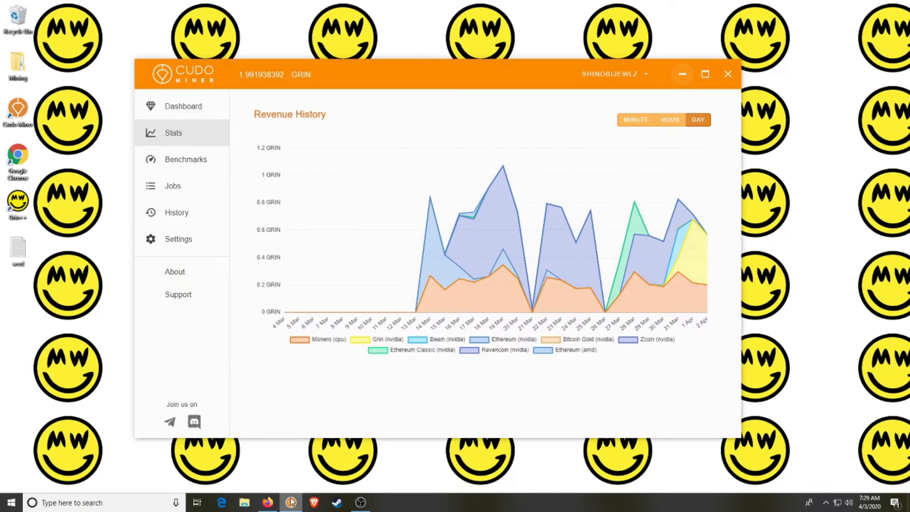
left_click(182, 108)
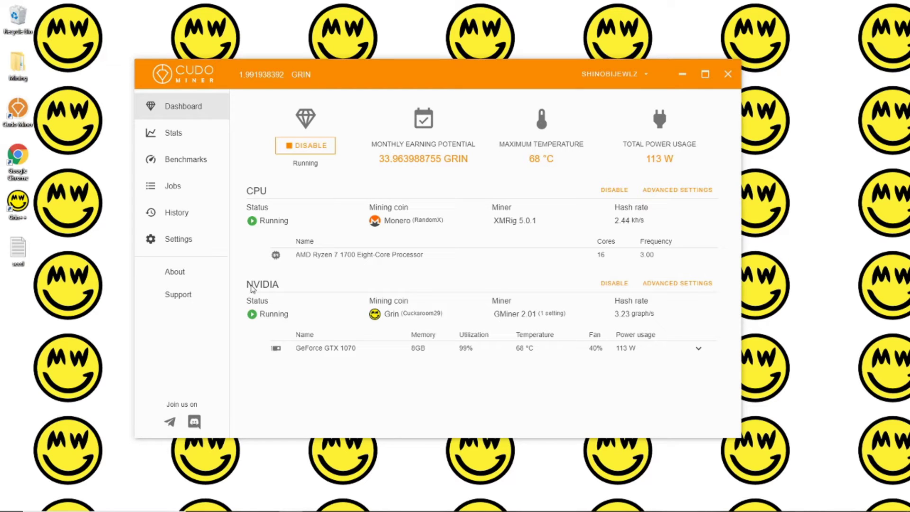
left_click(679, 285)
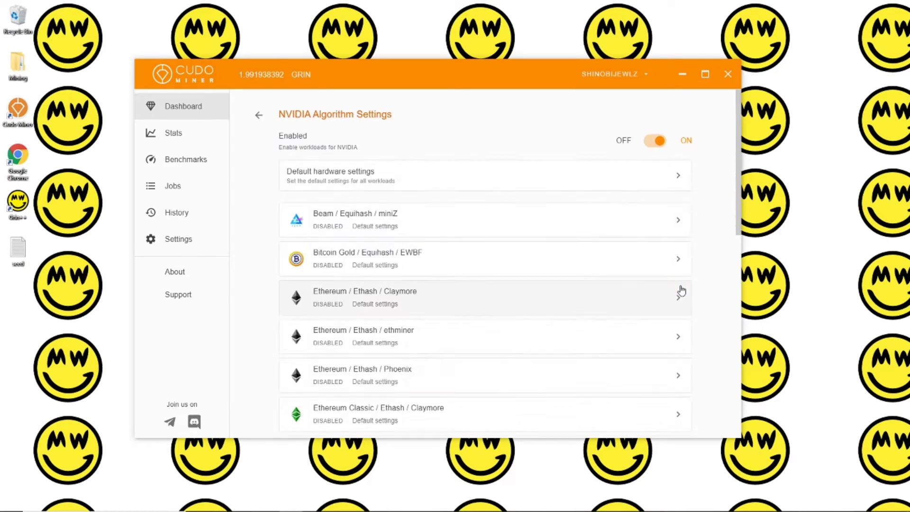
scroll(589, 185, "down", 5)
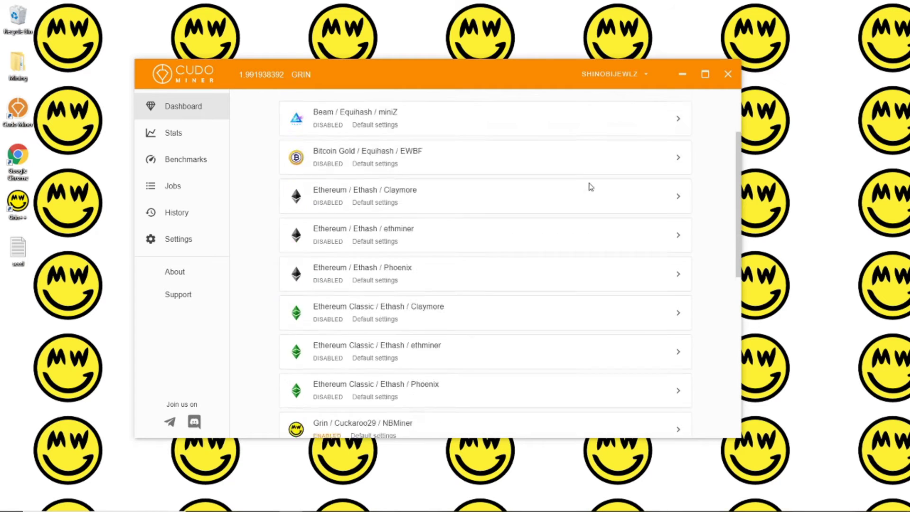
scroll(591, 190, "down", 2)
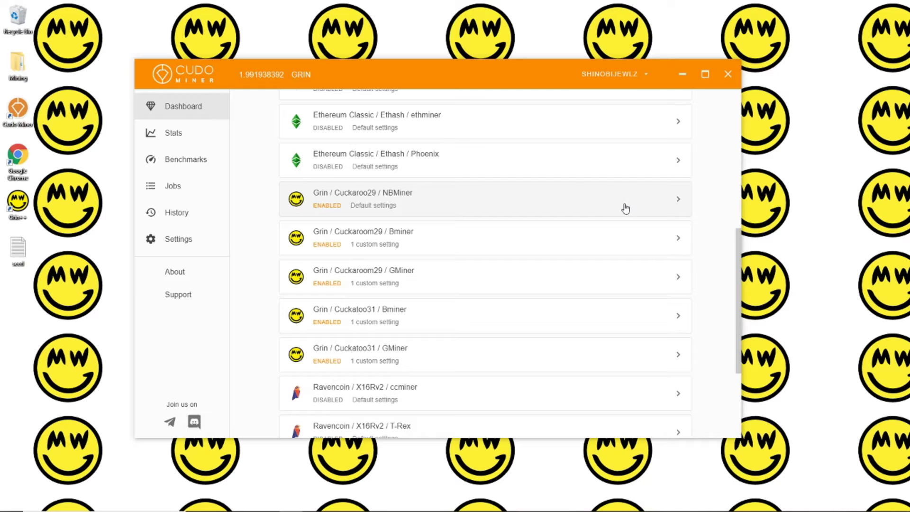
left_click(675, 203)
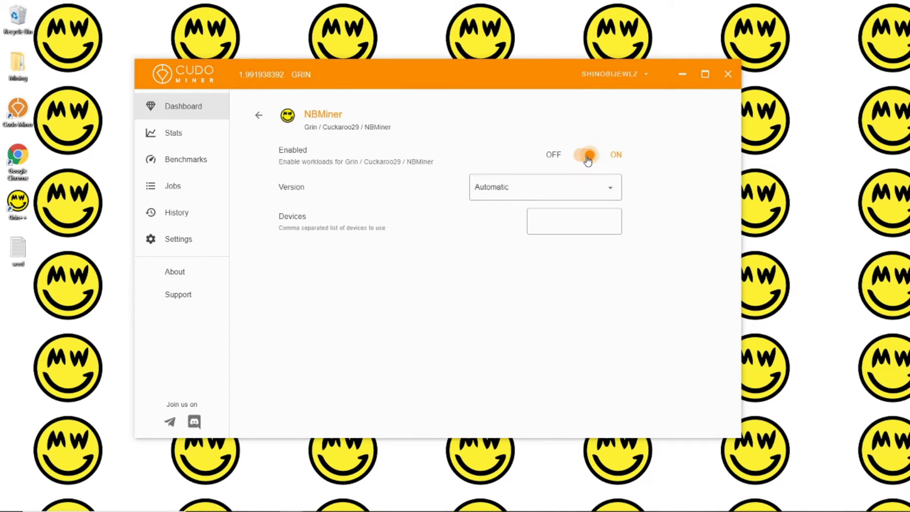
left_click(587, 158)
left_click(586, 160)
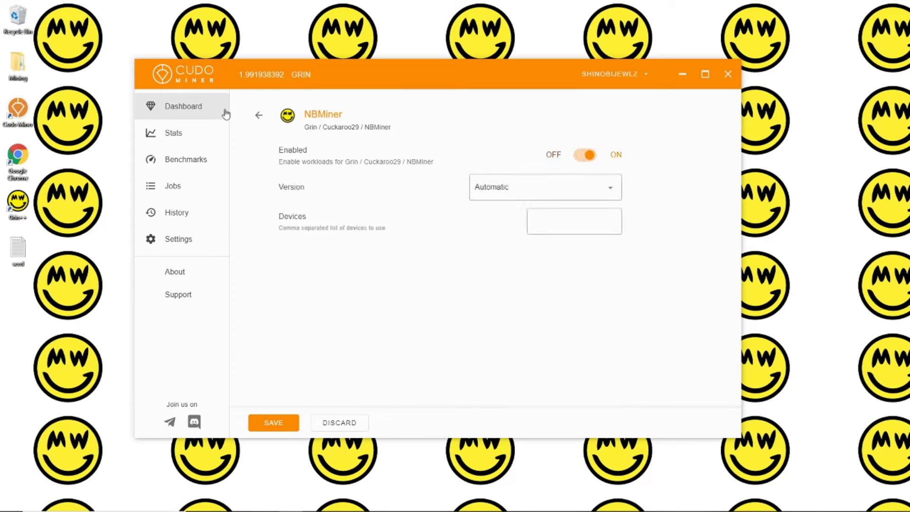
left_click(258, 116)
scroll(497, 239, "down", 1)
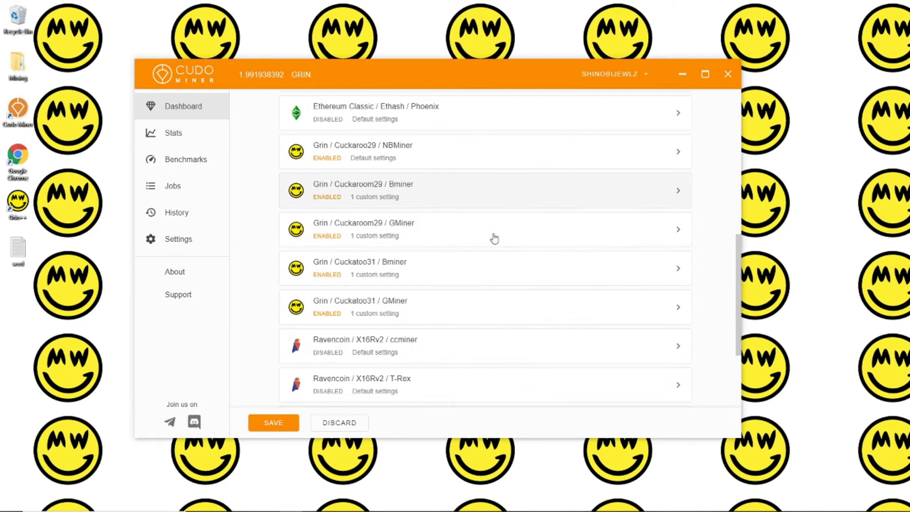
left_click(575, 202)
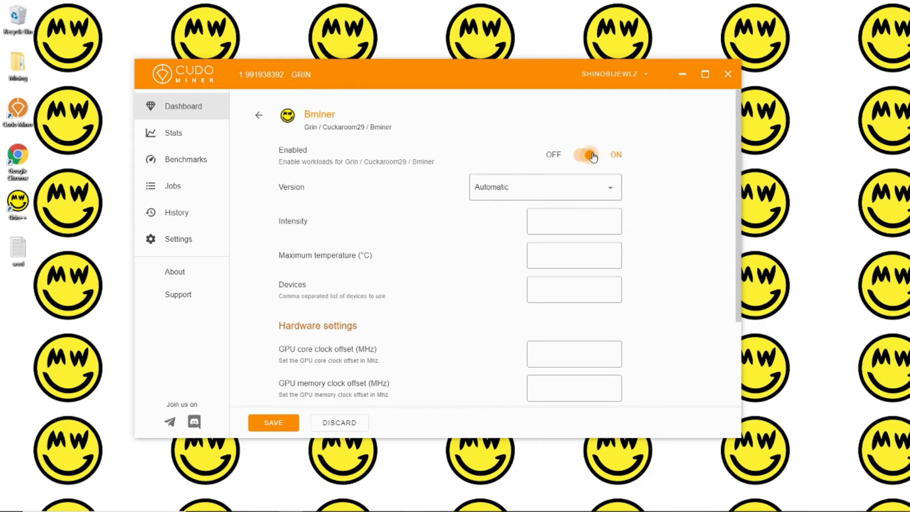
left_click(586, 155)
left_click(583, 156)
scroll(585, 206, "down", 3)
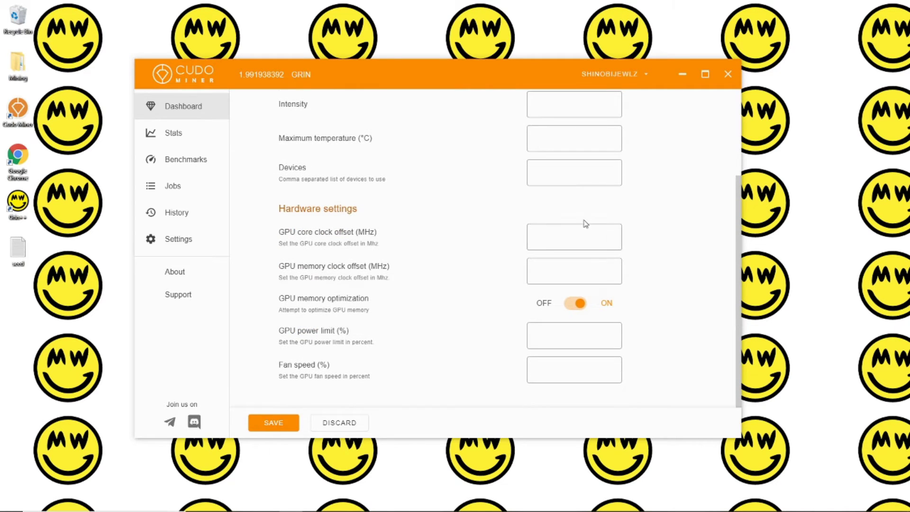
left_click(574, 303)
left_click(570, 304)
scroll(392, 240, "up", 3)
left_click(265, 122)
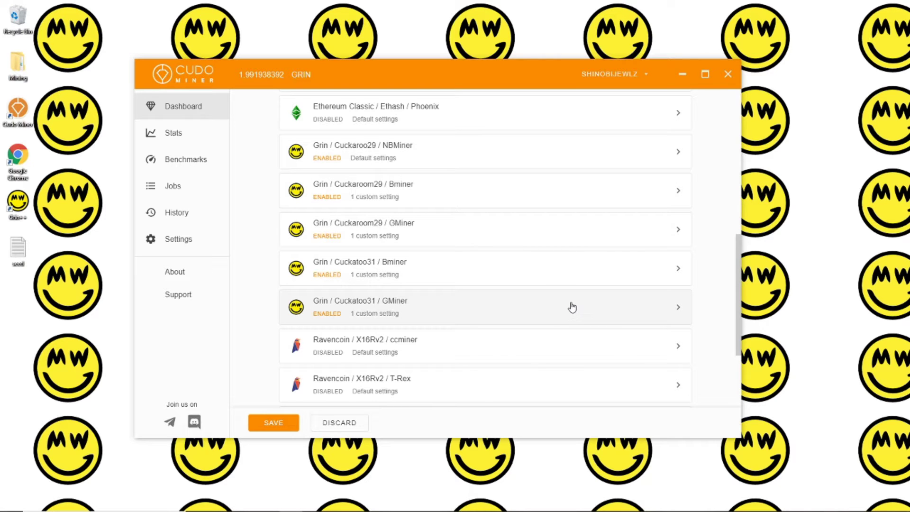
scroll(573, 307, "up", 6)
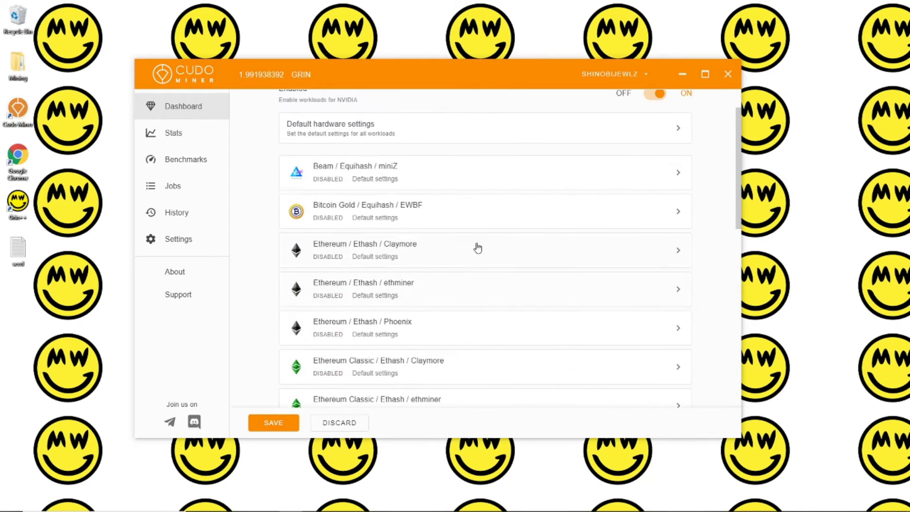
scroll(428, 348, "down", 6)
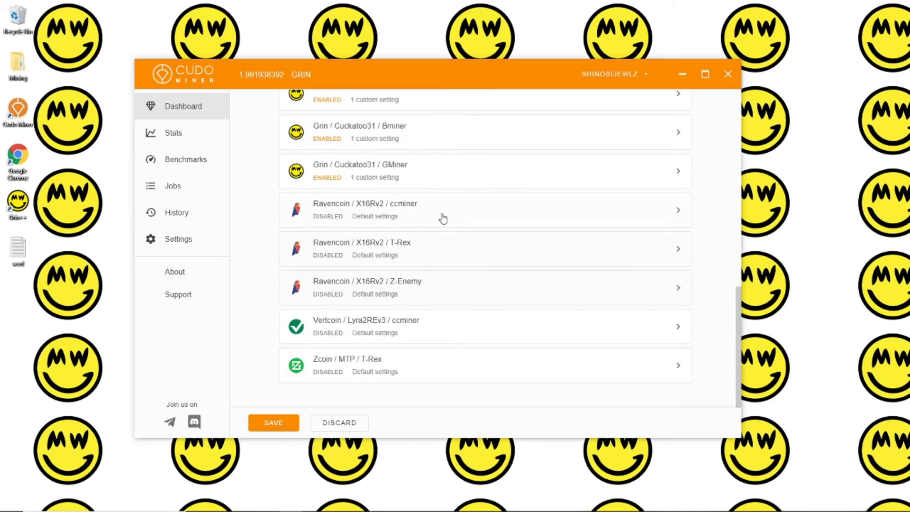
scroll(496, 333, "up", 5)
scroll(450, 346, "down", 2)
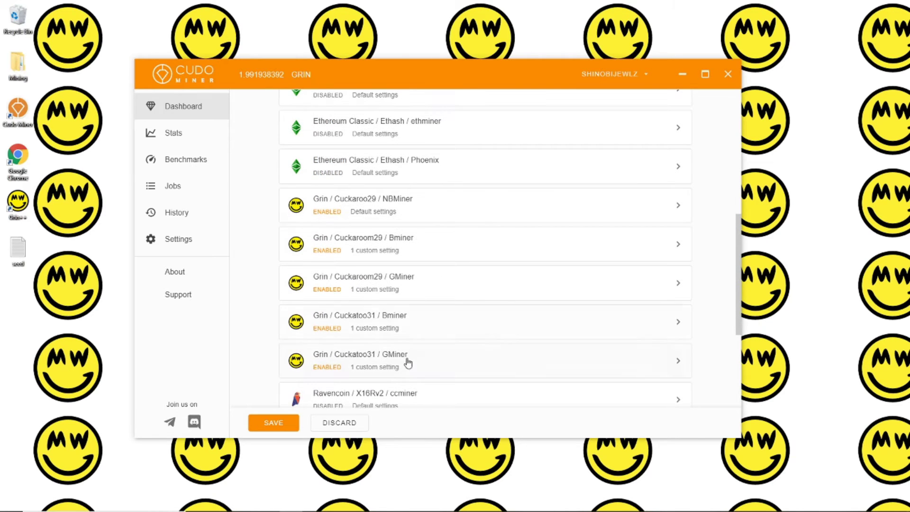
scroll(400, 242, "down", 2)
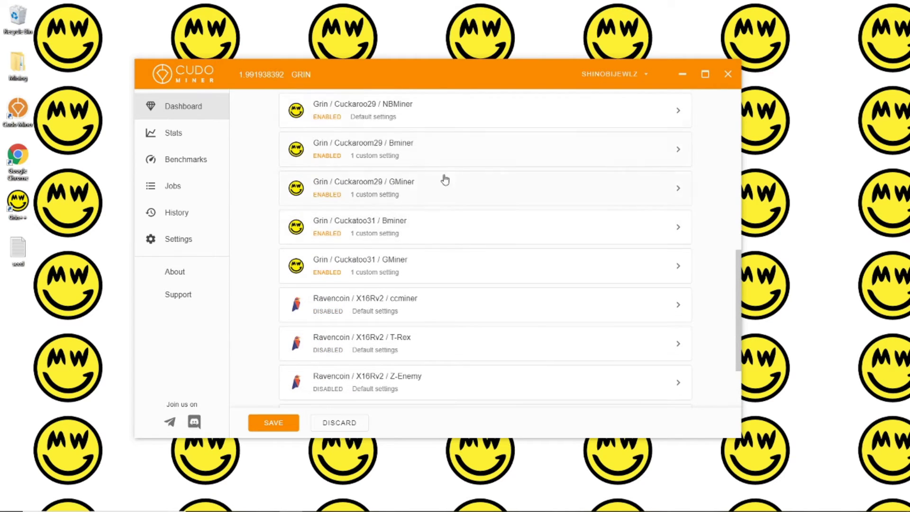
scroll(505, 275, "up", 3)
scroll(506, 275, "up", 5)
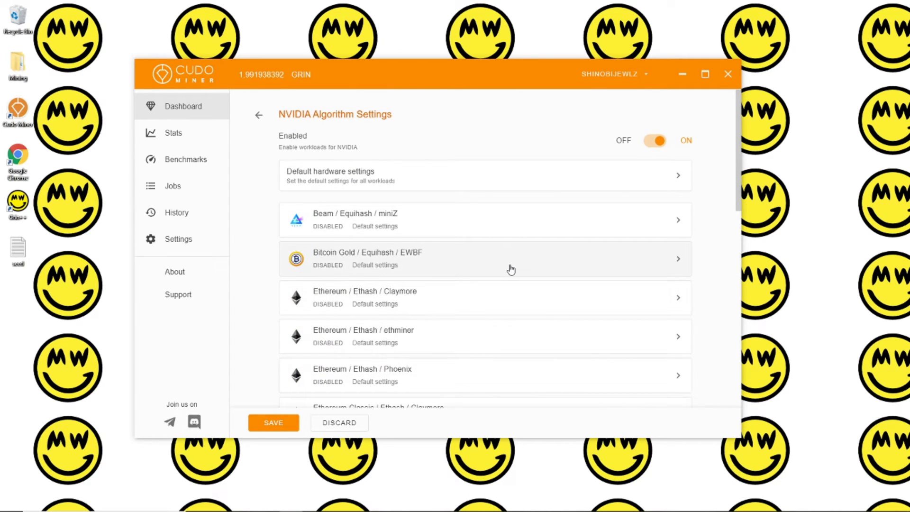
scroll(480, 258, "down", 1)
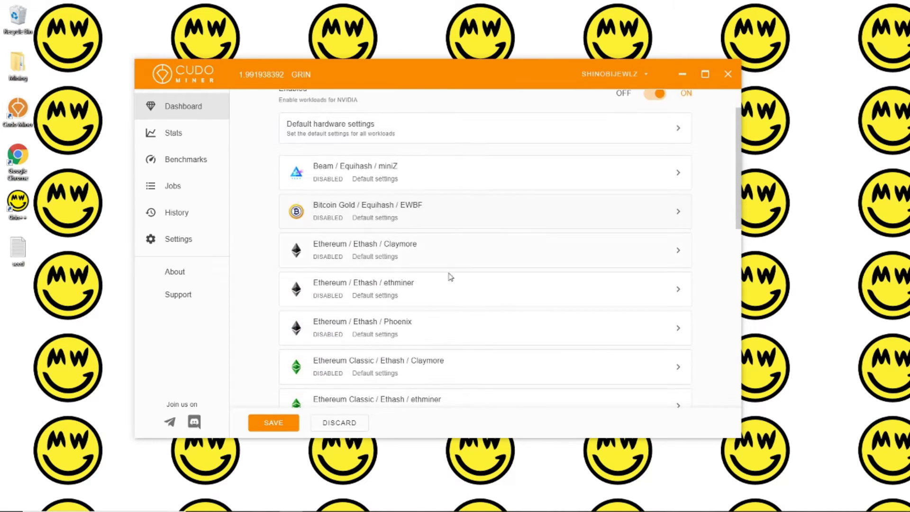
Save the NVIDIA algorithm settings, recheck them from the dashboard, and bring up the general Settings page
left_click(273, 423)
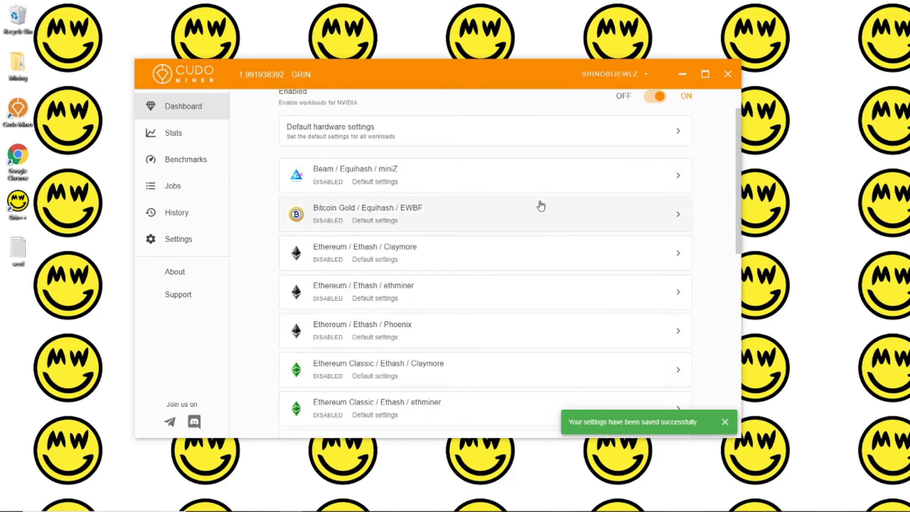
scroll(541, 206, "up", 2)
left_click(259, 116)
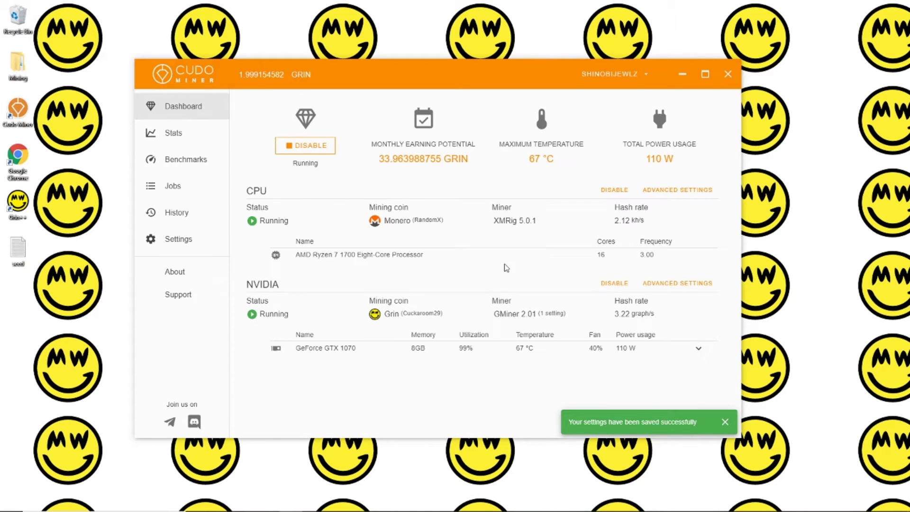
left_click(677, 284)
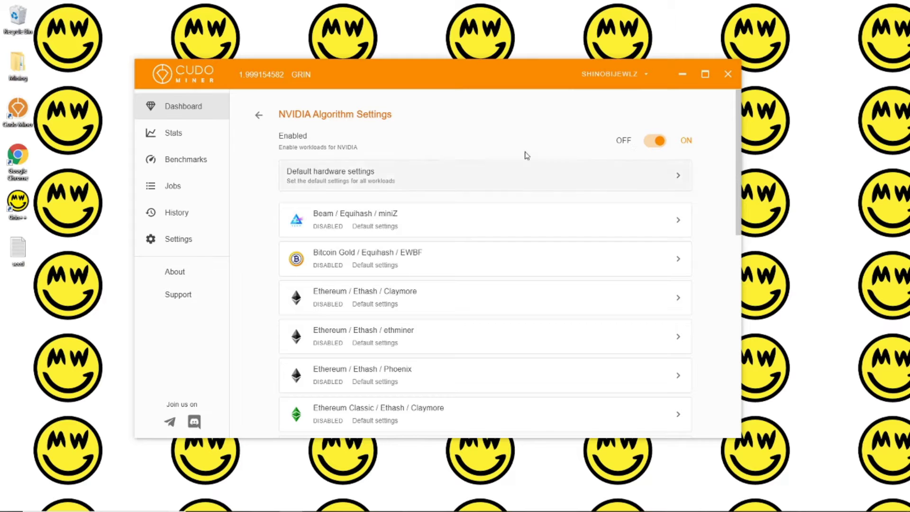
left_click(259, 115)
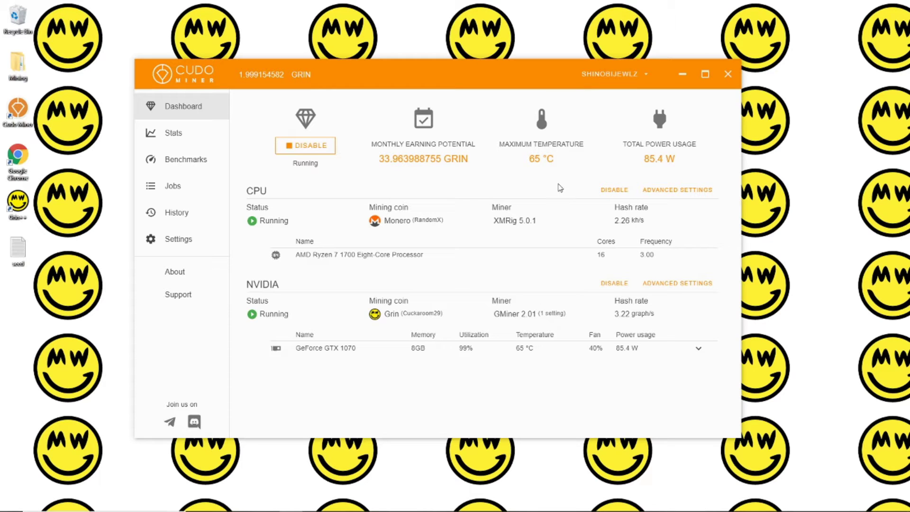
left_click(169, 239)
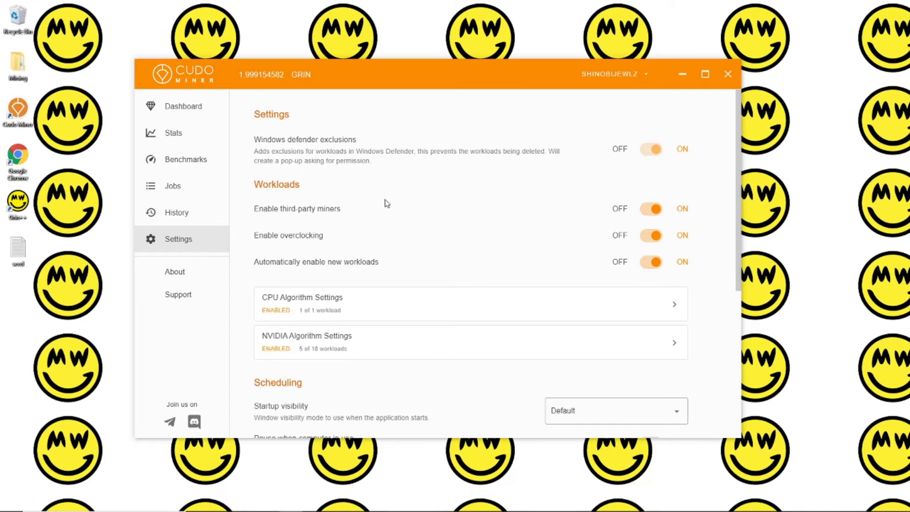
Turn third-party miners off and back on, then save the general settings
left_click(651, 210)
left_click(648, 212)
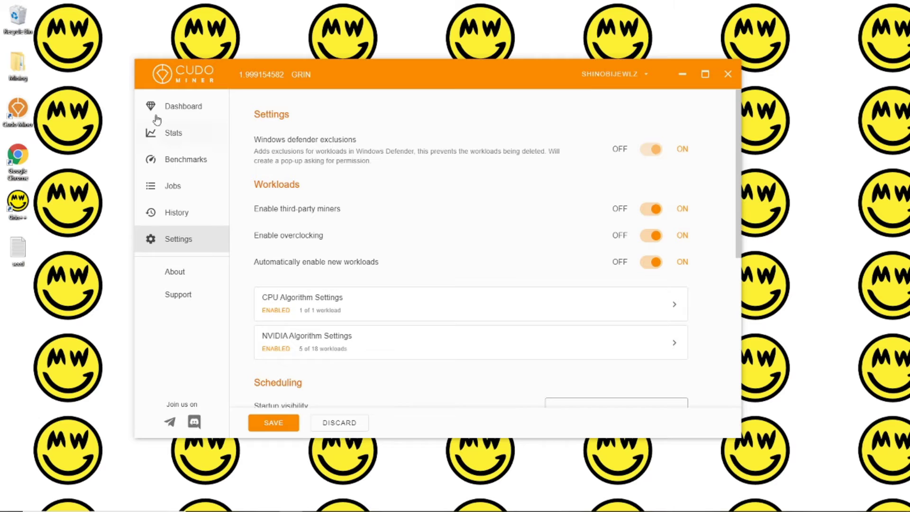
left_click(282, 423)
Confirm in the NVIDIA settings that the GPU still mines Grin, then minimise Cudo Miner
left_click(181, 113)
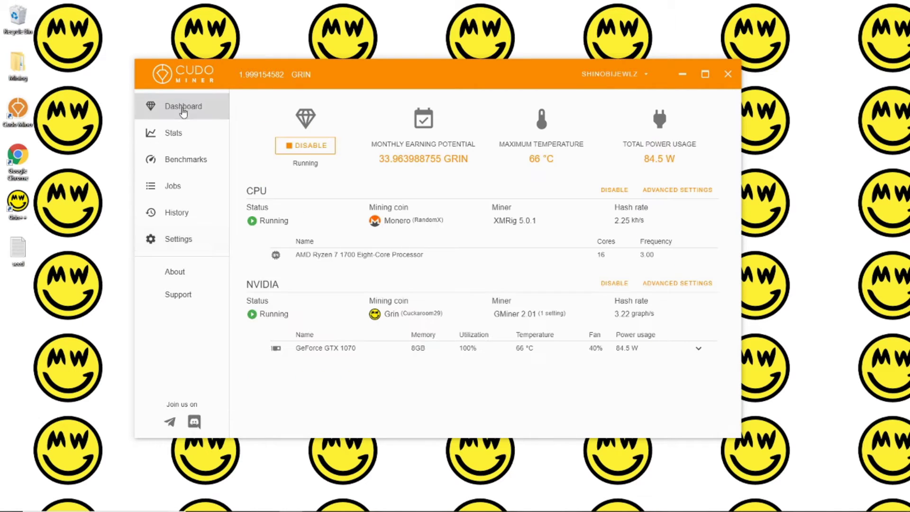
left_click(695, 283)
scroll(542, 258, "down", 10)
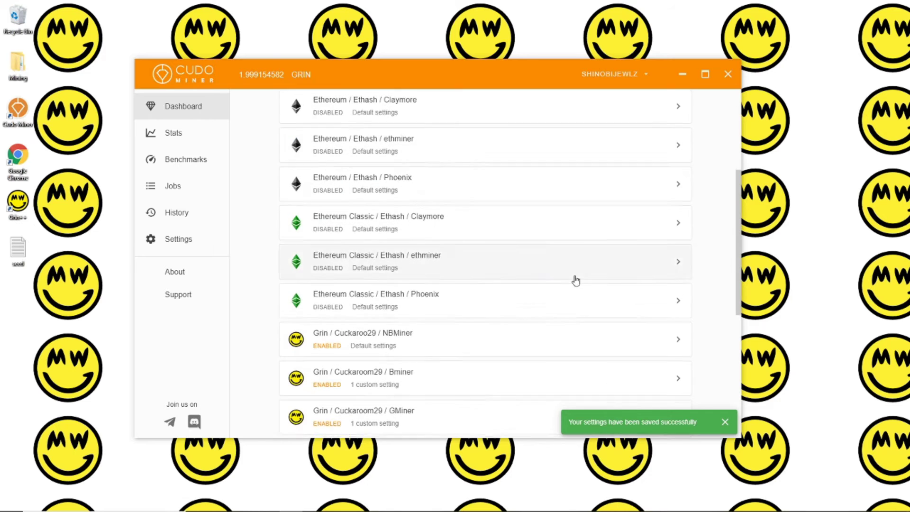
scroll(559, 265, "up", 10)
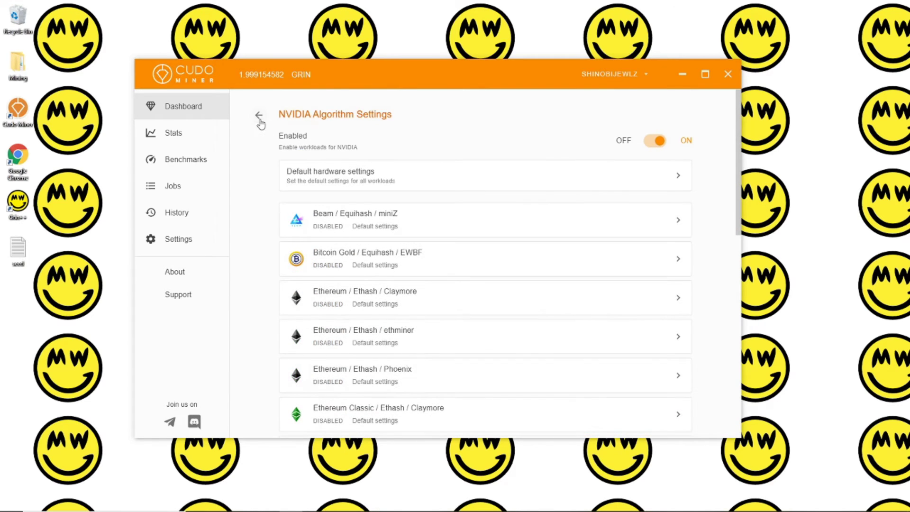
left_click(258, 117)
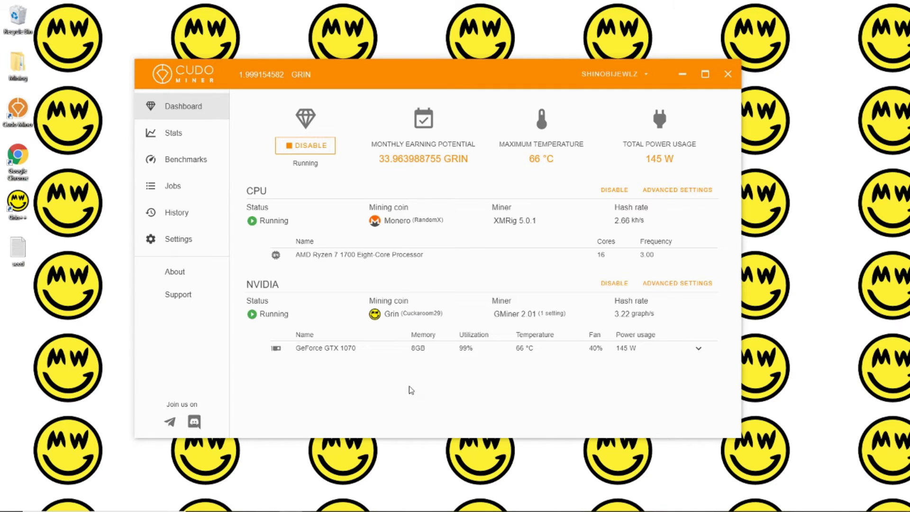
left_click(682, 76)
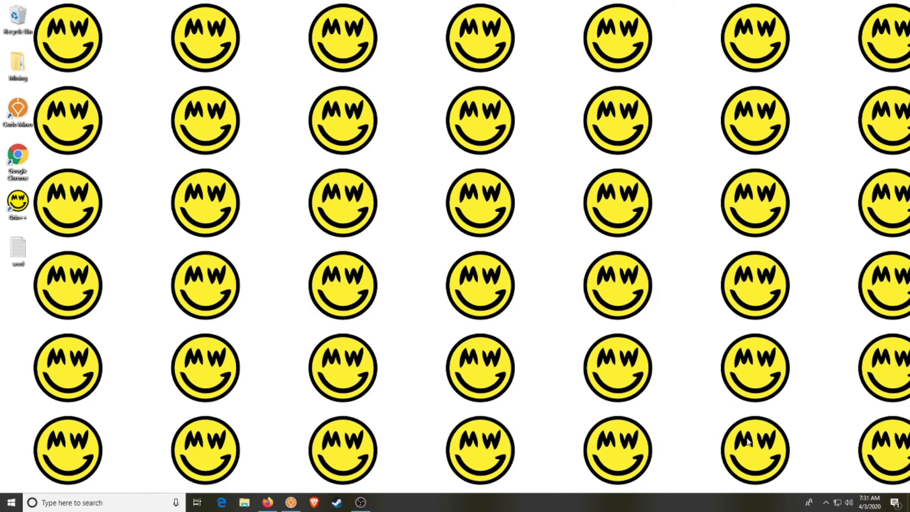
Bring up the Cudo Miner Console Wallets tab in Firefox and inspect the 0.00005 BTC balance
left_click(268, 502)
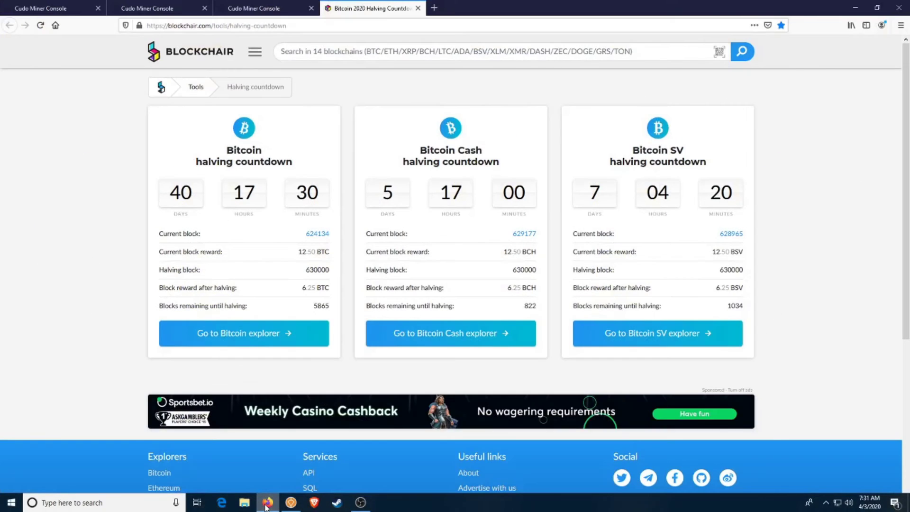
left_click(35, 9)
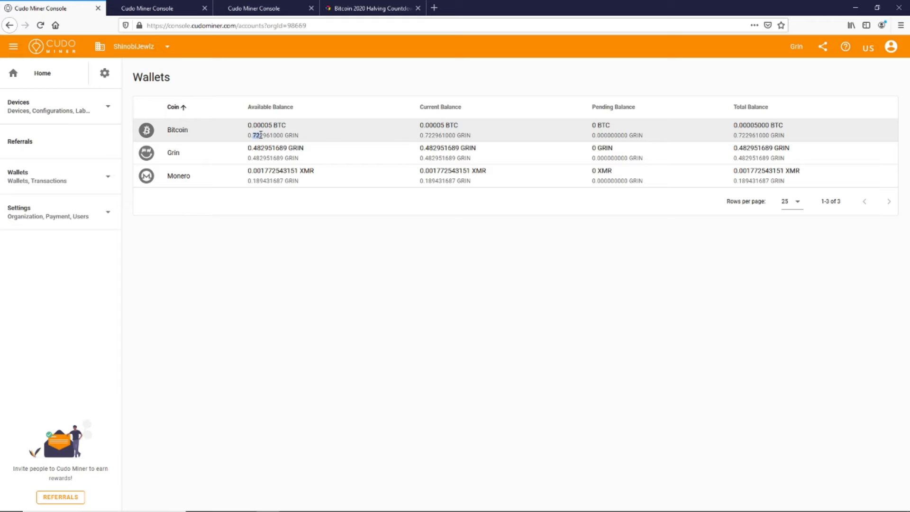
left_click(342, 209)
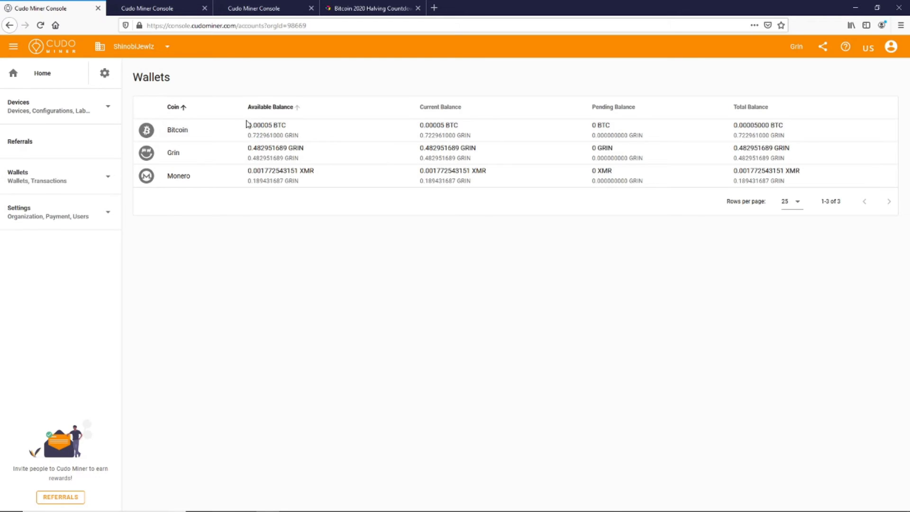
left_click_drag(253, 134, 273, 135)
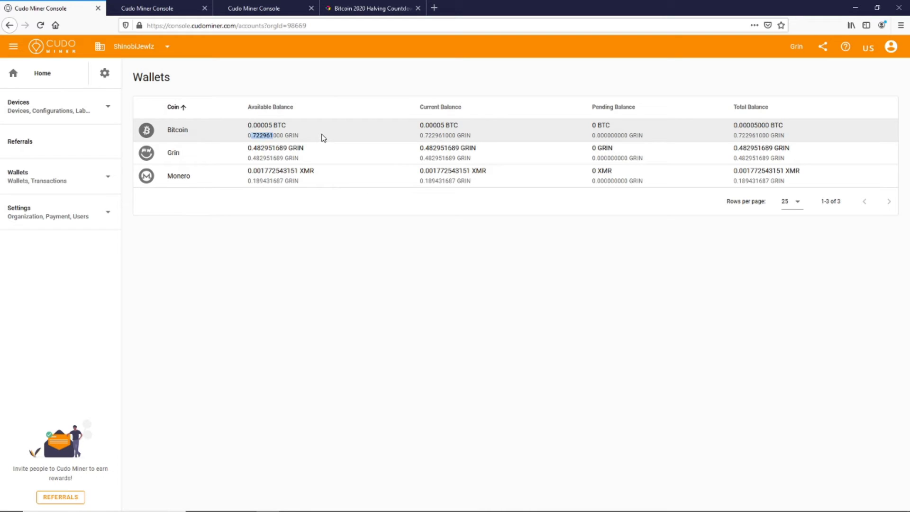
left_click(315, 230)
left_click_drag(286, 127, 223, 125)
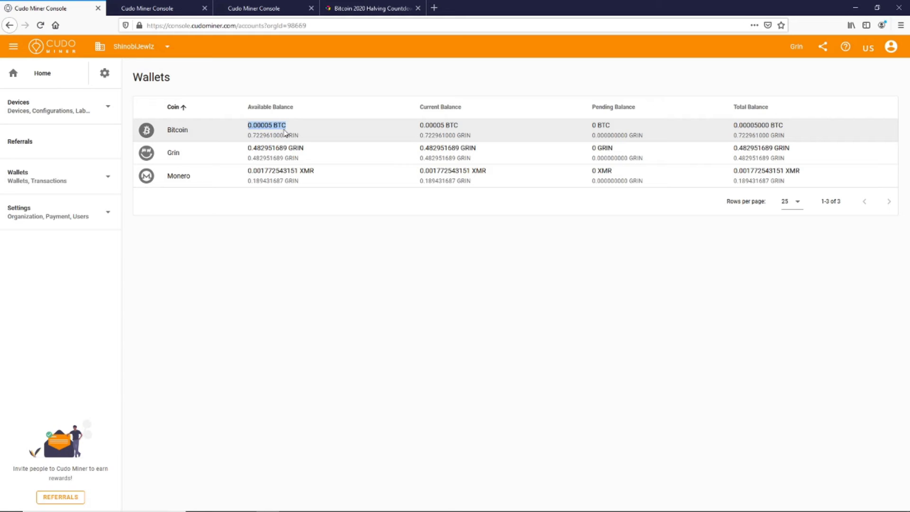
left_click(175, 129)
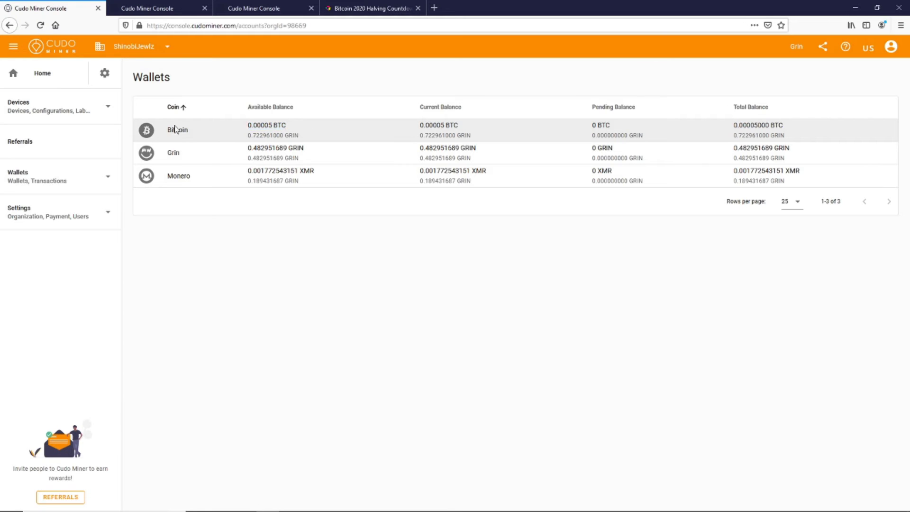
In Payment settings, keep Bitcoin as payout coin and save with automatic exchange of mined coins off
left_click(103, 217)
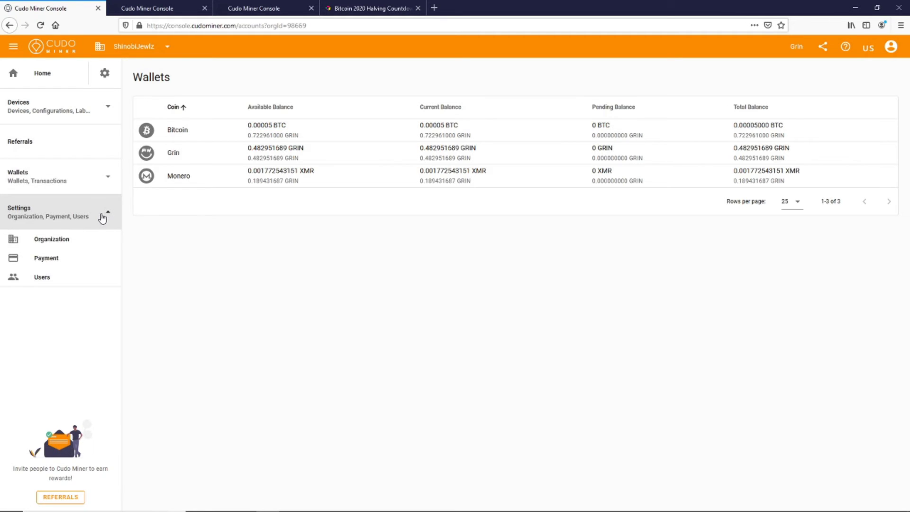
left_click(51, 262)
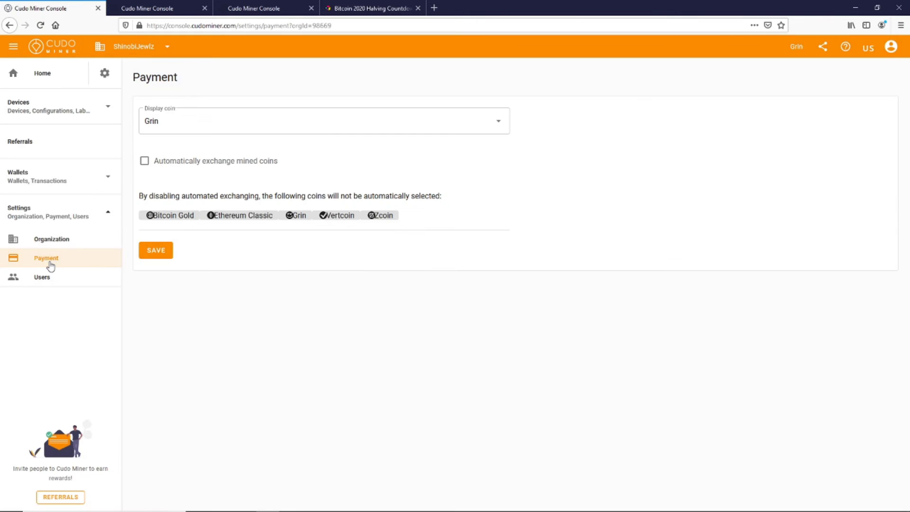
left_click(145, 164)
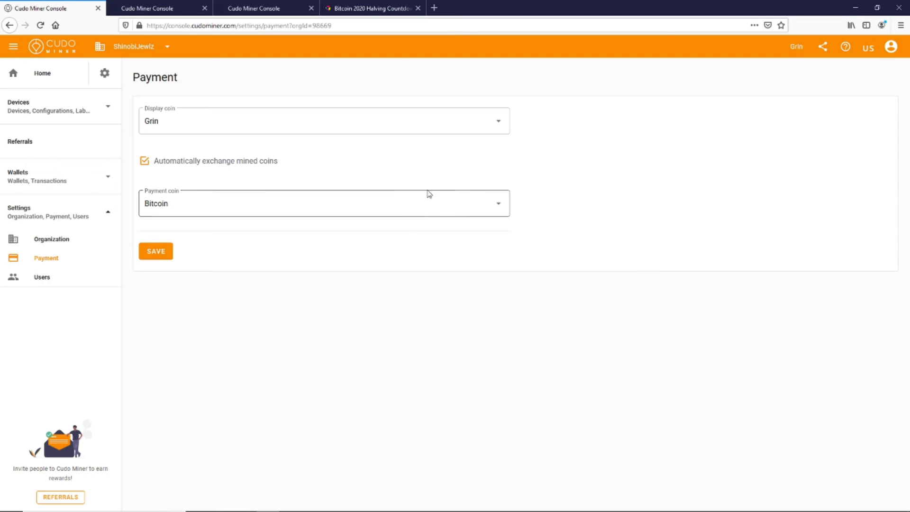
left_click(469, 204)
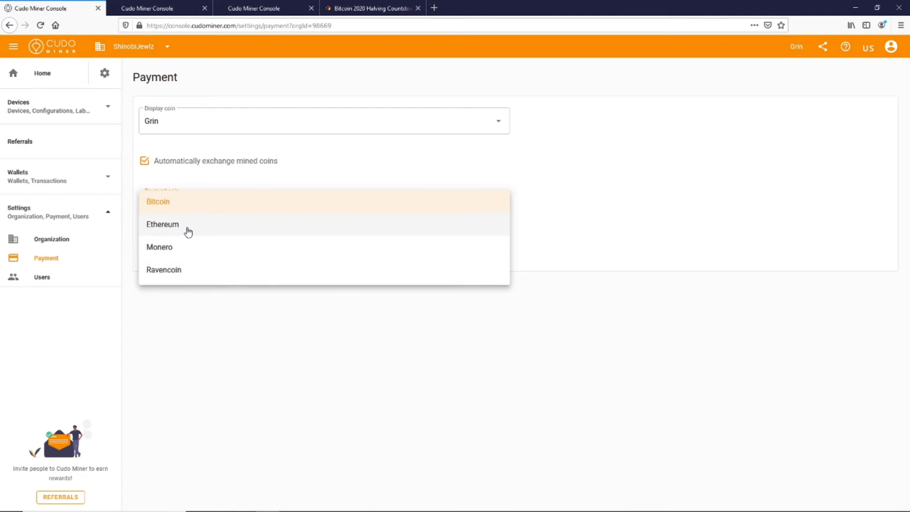
left_click(689, 233)
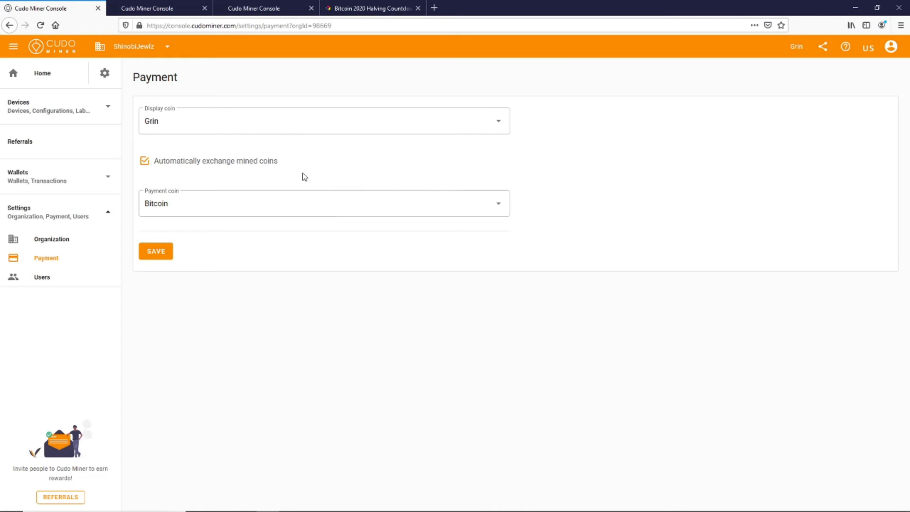
left_click(314, 204)
left_click(625, 195)
left_click(143, 164)
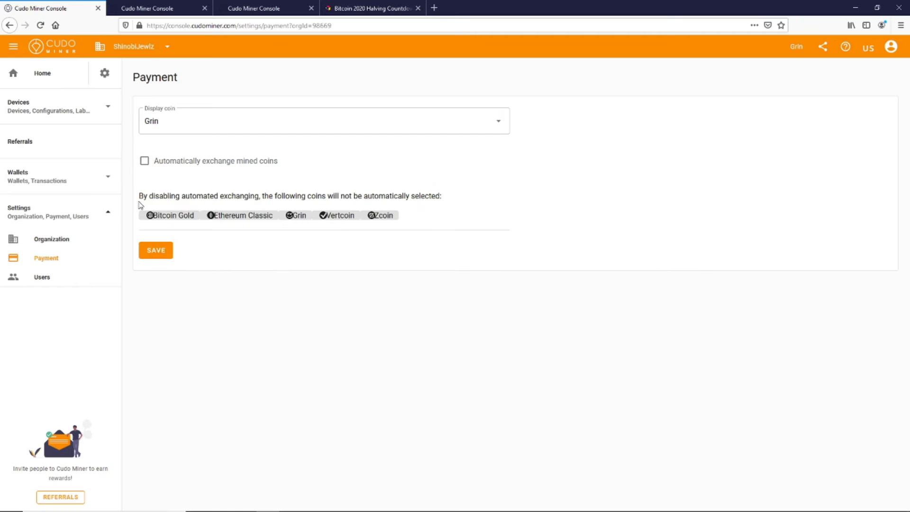
left_click(164, 258)
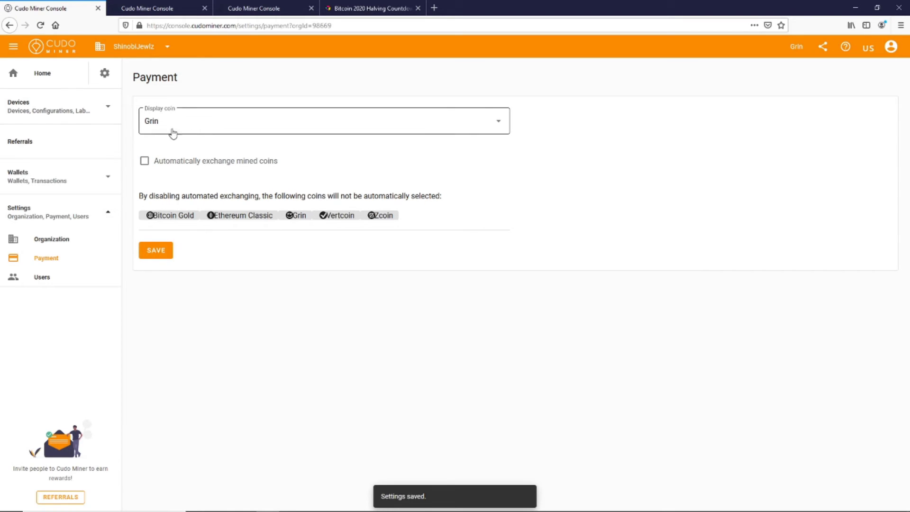
Keep Grin as the display coin and save the payment settings again
left_click(433, 128)
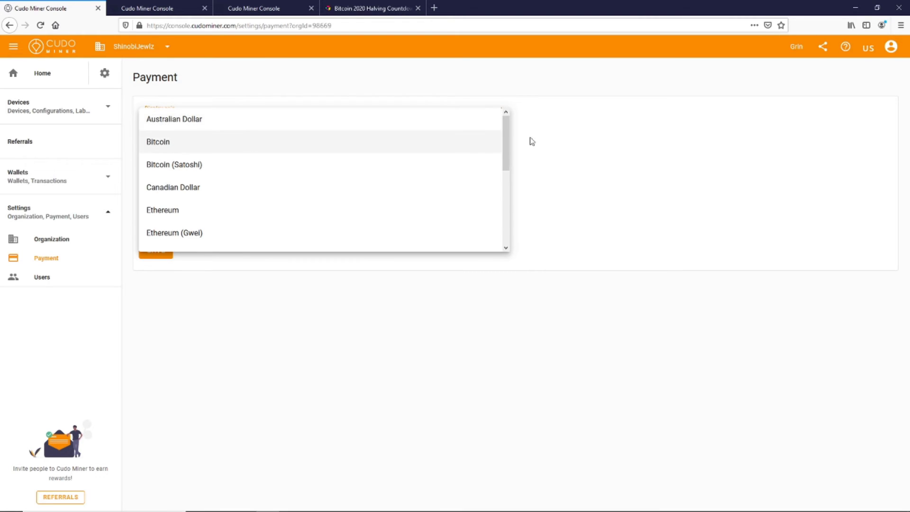
left_click(658, 143)
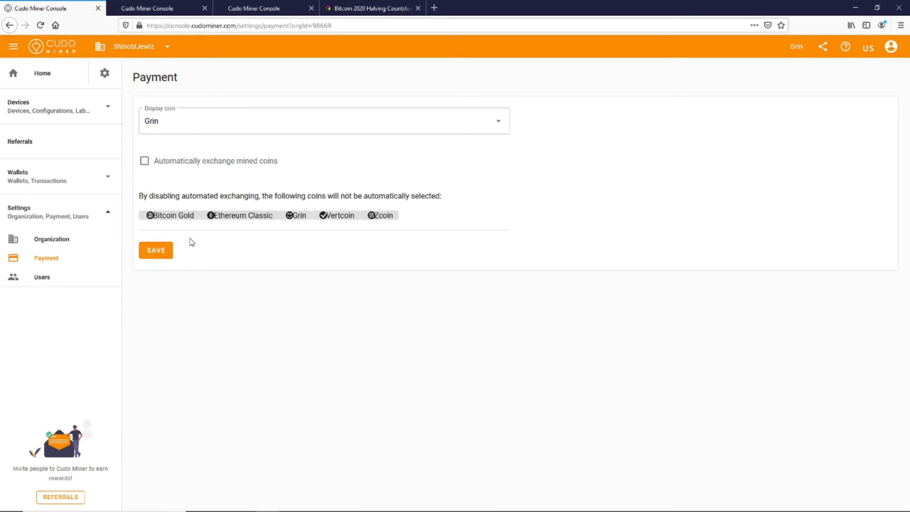
left_click(162, 254)
Go back to Wallets and highlight the 0.846730045 GRIN balance and Monero's XMR balance
left_click(9, 25)
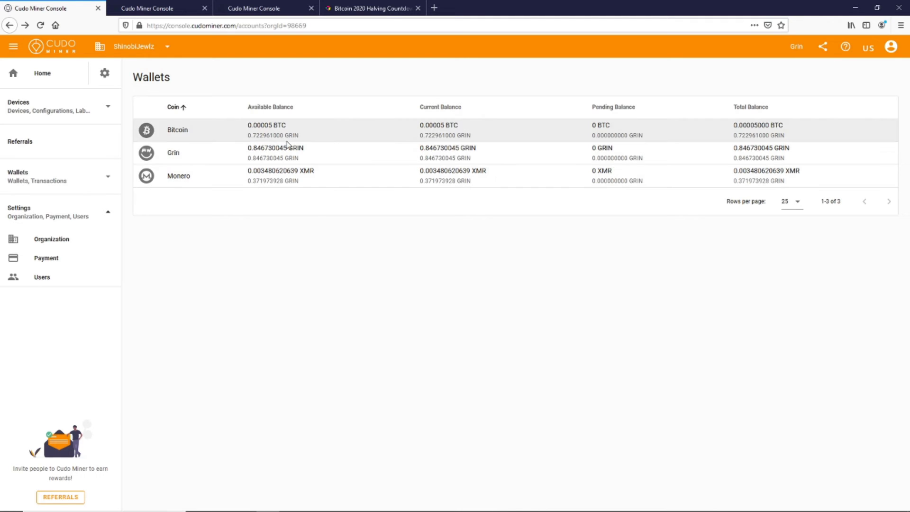
left_click_drag(305, 148, 246, 148)
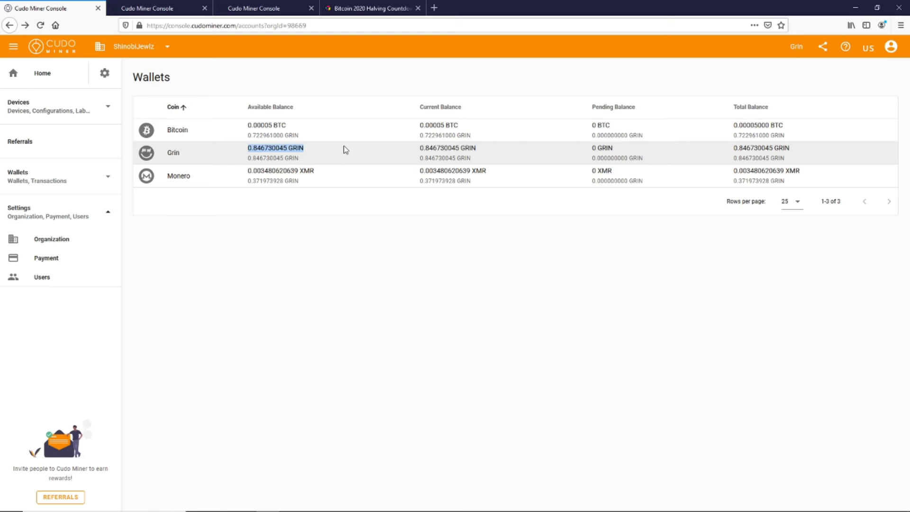
left_click_drag(326, 176, 301, 174)
left_click(334, 178)
left_click(339, 161)
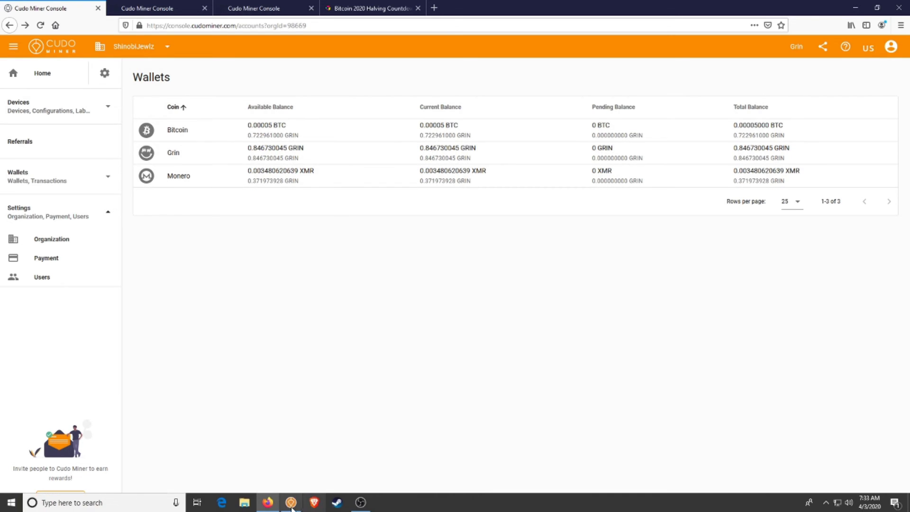
Open the Cudo Miner dashboard from the taskbar and reposition its window over the browser
left_click(291, 504)
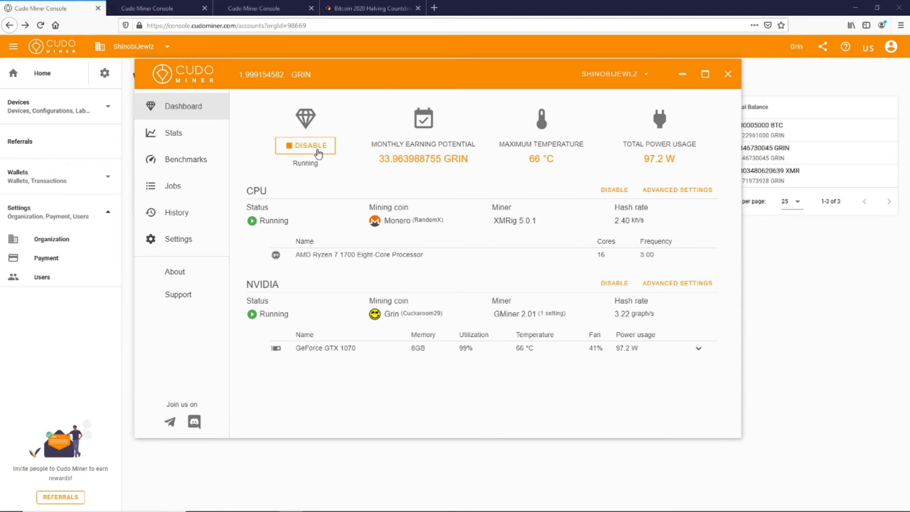
left_click_drag(392, 73, 374, 104)
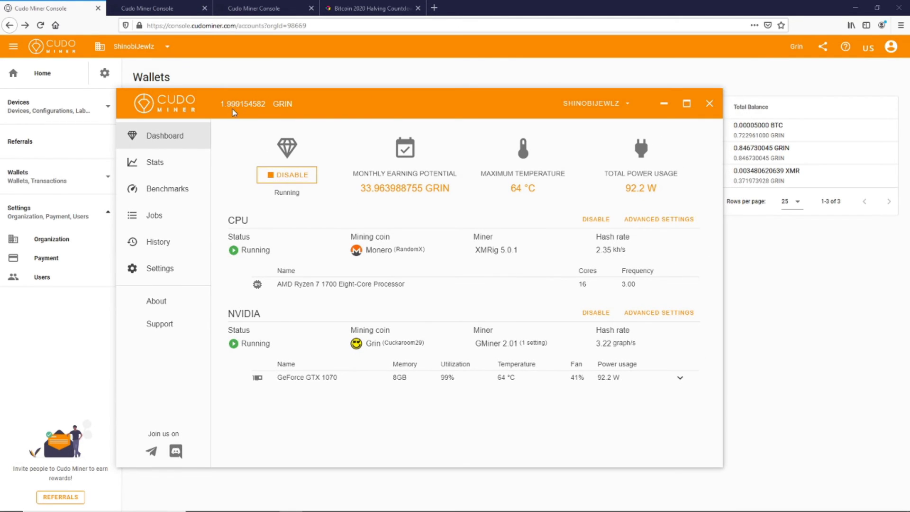
left_click_drag(451, 118, 426, 70)
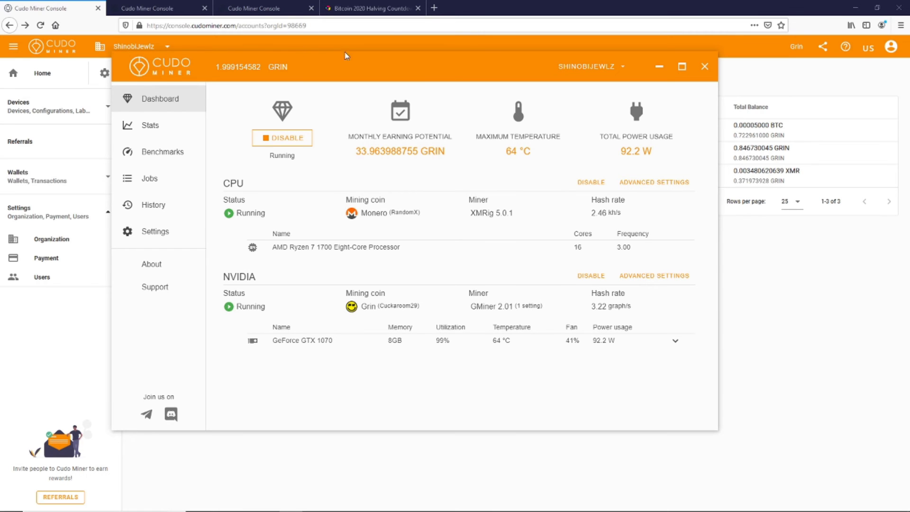
left_click_drag(370, 66, 395, 89)
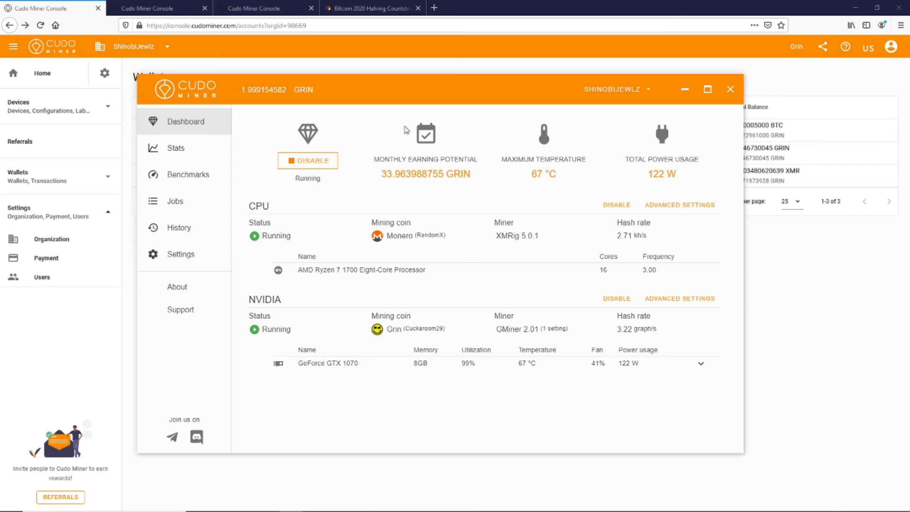
View the Stats revenue history by hour and by day, then minimise the Cudo Miner window
left_click(212, 152)
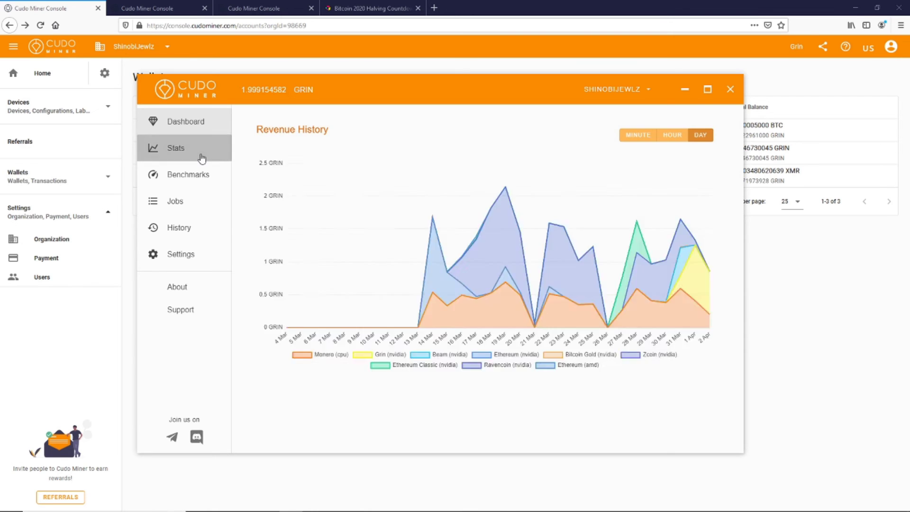
left_click(675, 139)
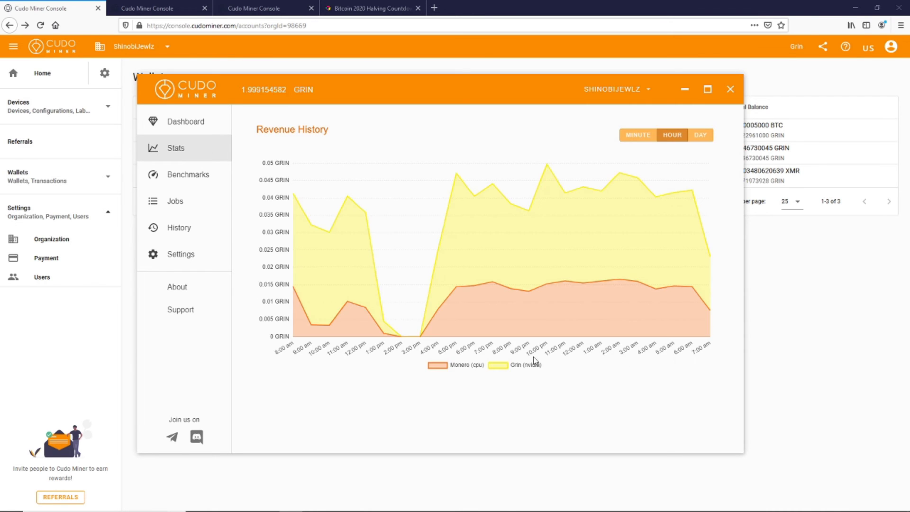
left_click(701, 138)
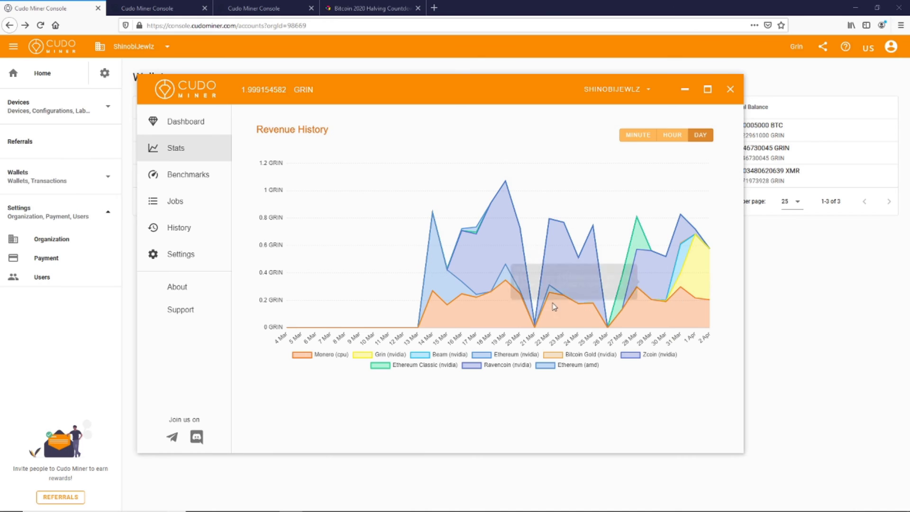
left_click(671, 137)
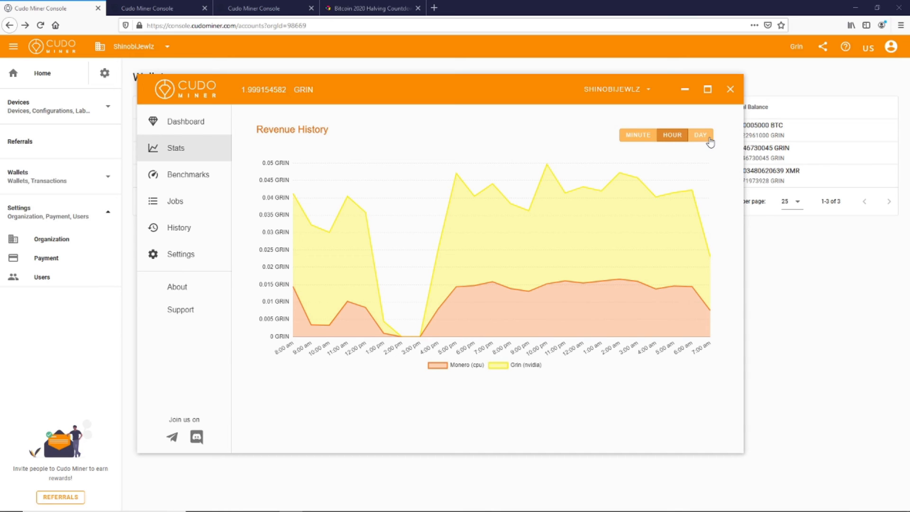
left_click(686, 90)
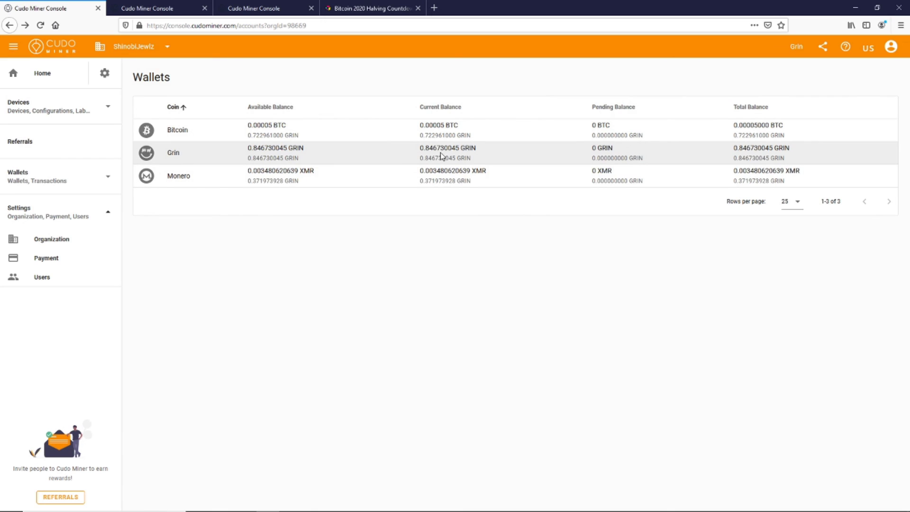